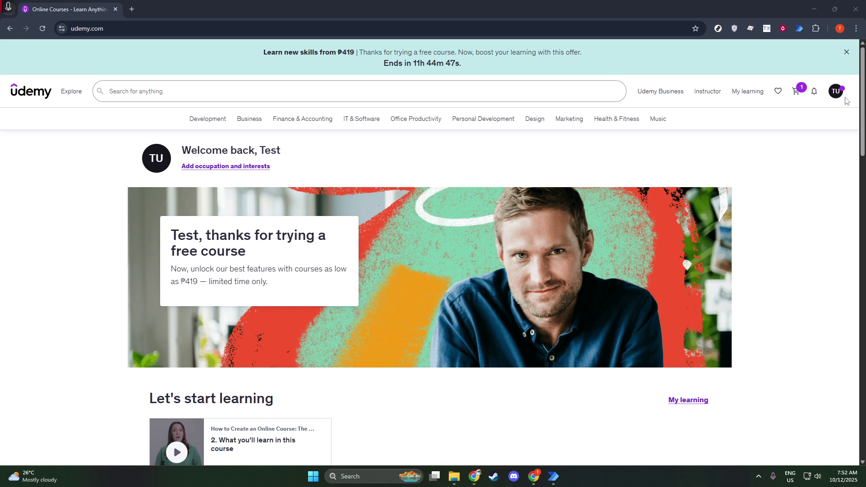
# Step: Go to the instructor area and open the curriculum of the draft course "Test Course"
pyautogui.click(697, 91)
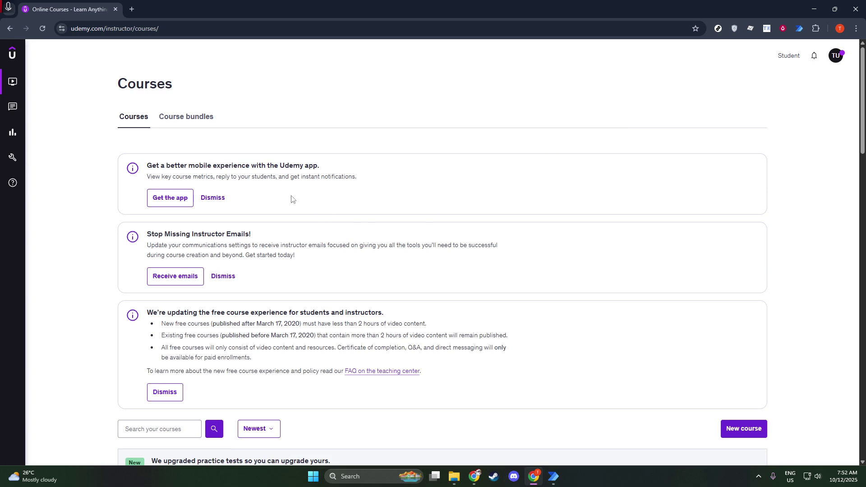
pyautogui.scroll(-6, 125, 226)
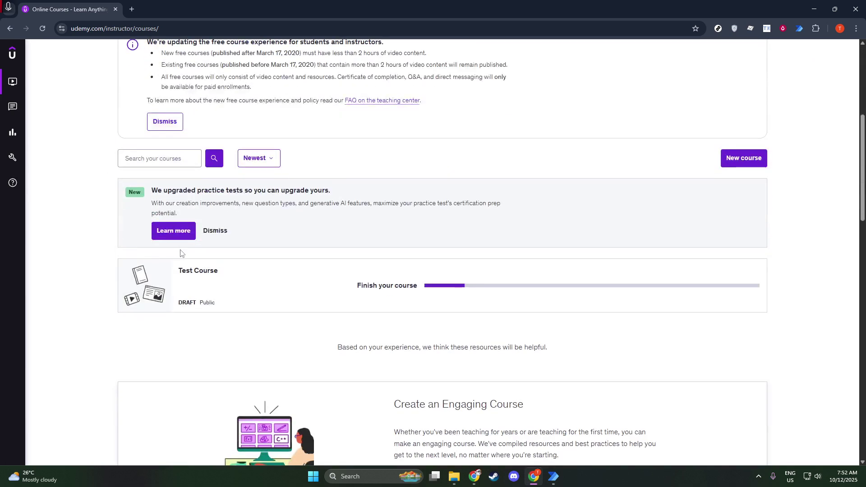
pyautogui.click(370, 293)
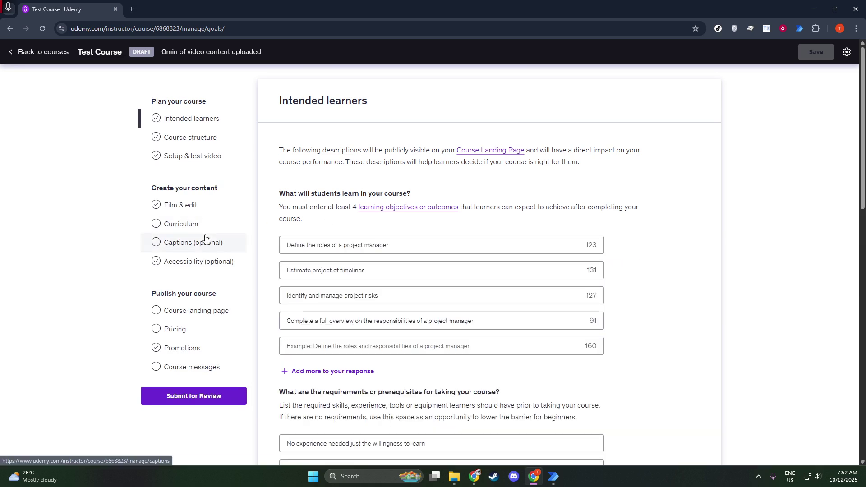
pyautogui.click(192, 224)
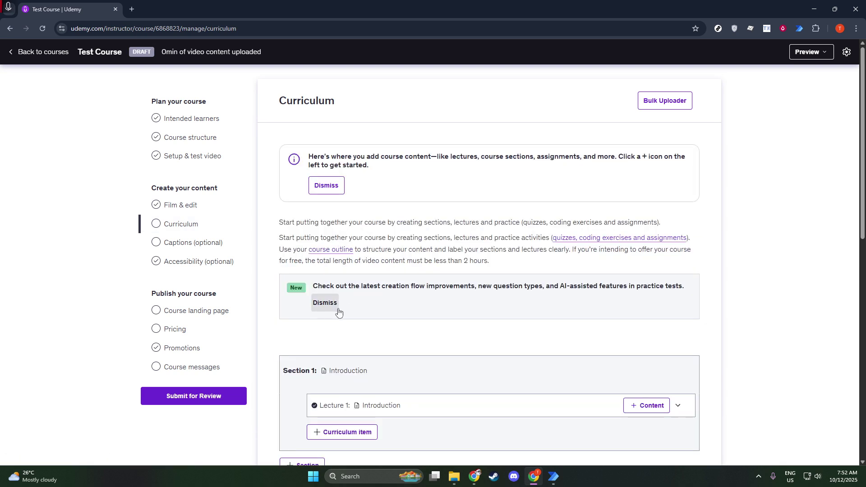
# Step: Start a new quiz curriculum item in Section 1 and title it "Test Quiz"
pyautogui.scroll(-2, 339, 306)
pyautogui.click(342, 343)
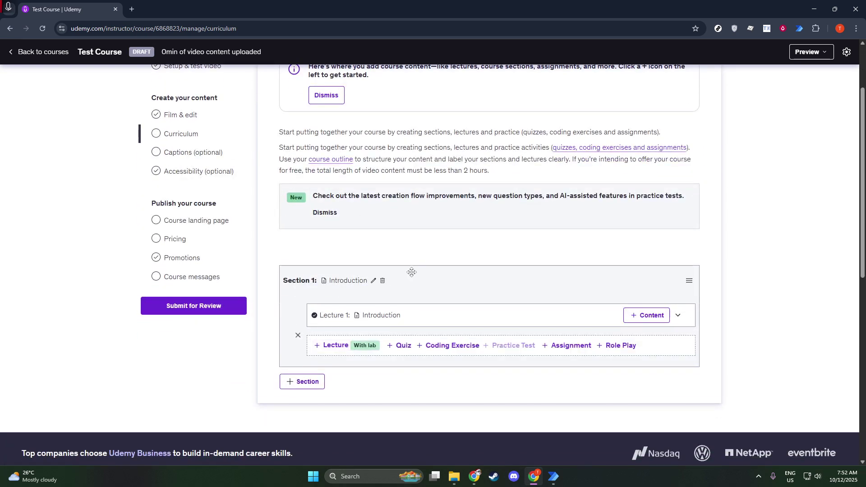
pyautogui.click(411, 349)
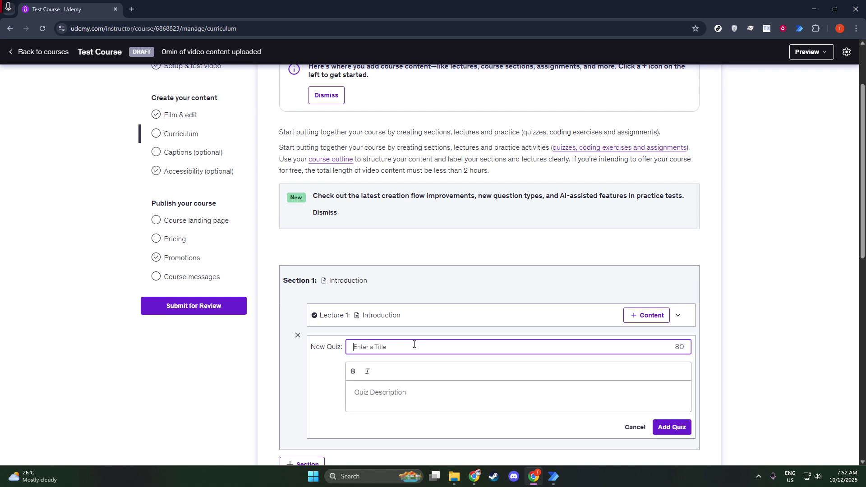
pyautogui.write('Test qUI')
pyautogui.moveTo(378, 348); pyautogui.dragTo(367, 349)
pyautogui.press('BackSpace')
pyautogui.write('Q')
pyautogui.press('Tab')
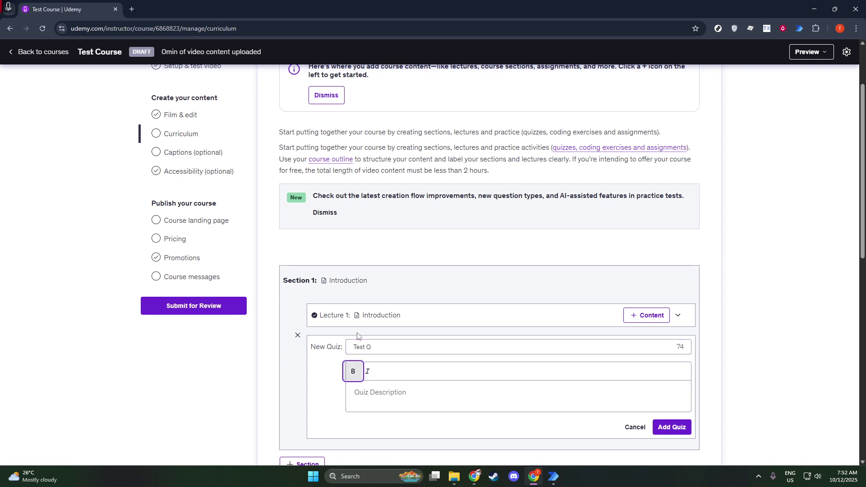
pyautogui.click(389, 352)
pyautogui.write('ui')
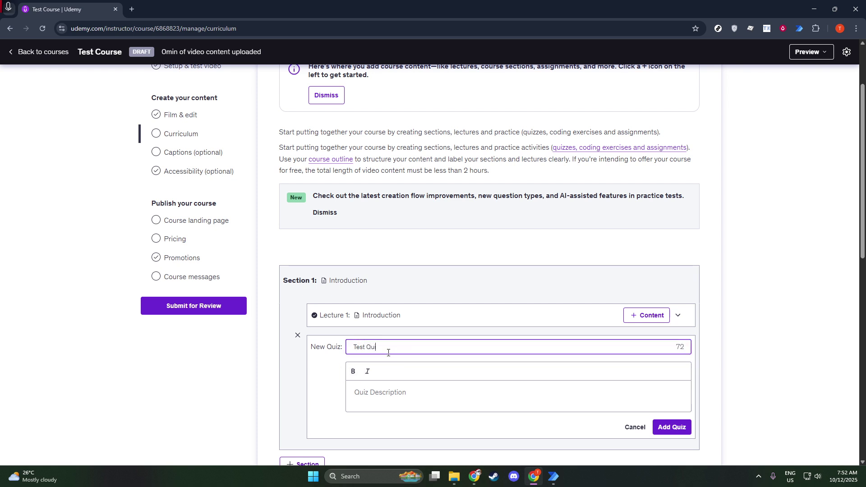
pyautogui.write('z')
# Step: Enter "First Quiz" as the quiz description and add the quiz to the section
pyautogui.click(385, 401)
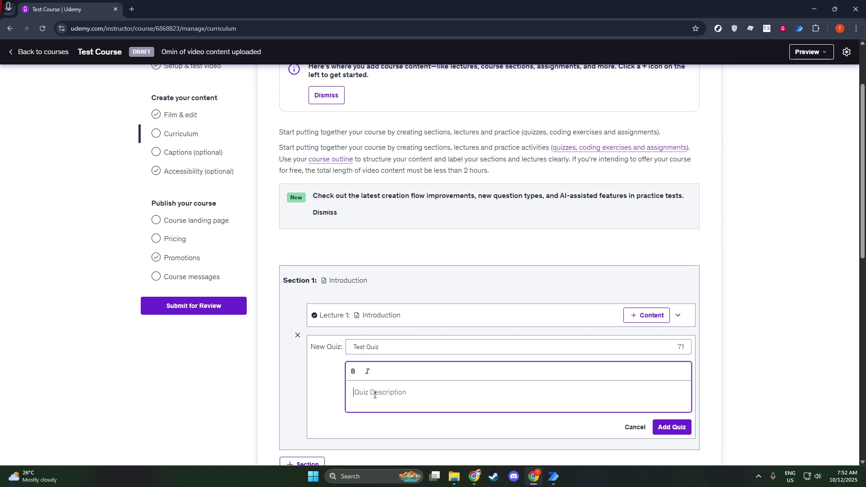
pyautogui.write('first')
pyautogui.hotkey('ctrl', 'BackSpace')
pyautogui.write('First Quiz')
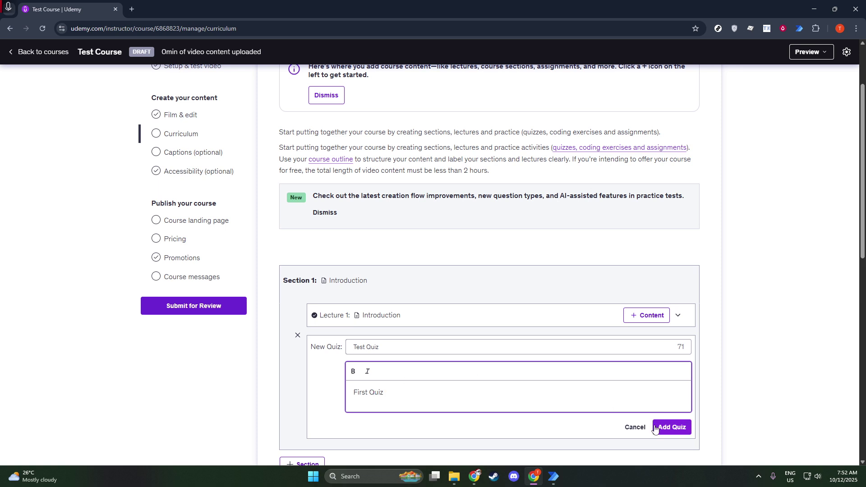
pyautogui.click(672, 427)
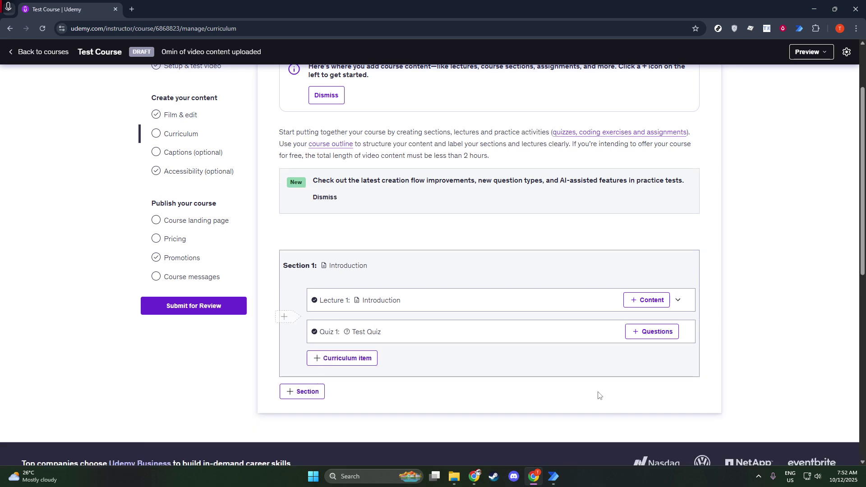
# Step: Create a multiple choice question for Test Quiz asking "What is the Introduction about?"
pyautogui.click(669, 332)
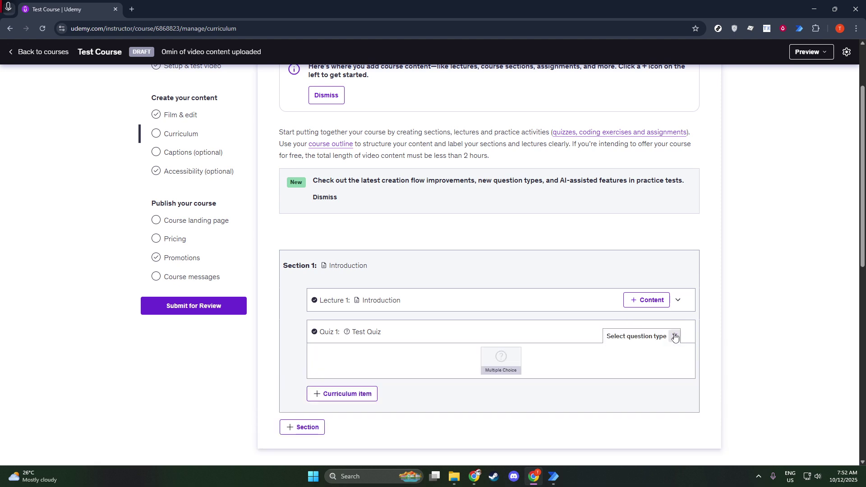
pyautogui.click(500, 359)
pyautogui.scroll(-3, 484, 374)
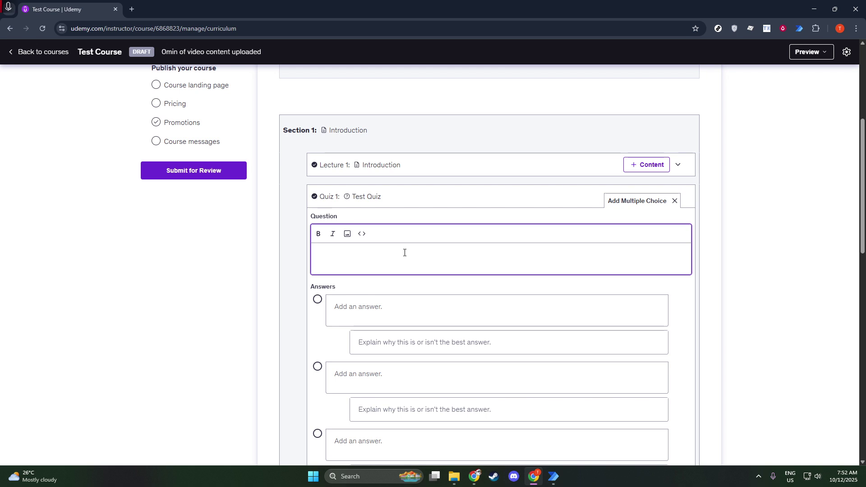
pyautogui.write('What is')
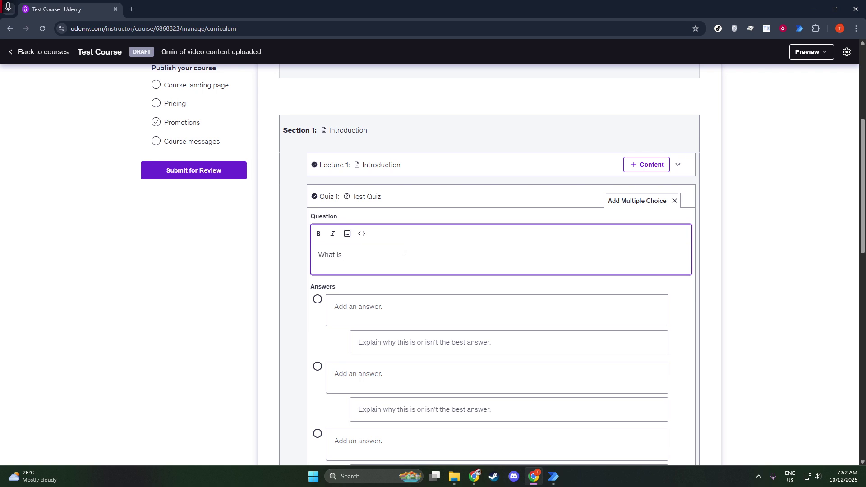
pyautogui.write('the Introduction about?')
# Step: Enter "Overview and introduction for the course" as the first answer and mark it as the correct one
pyautogui.click(354, 311)
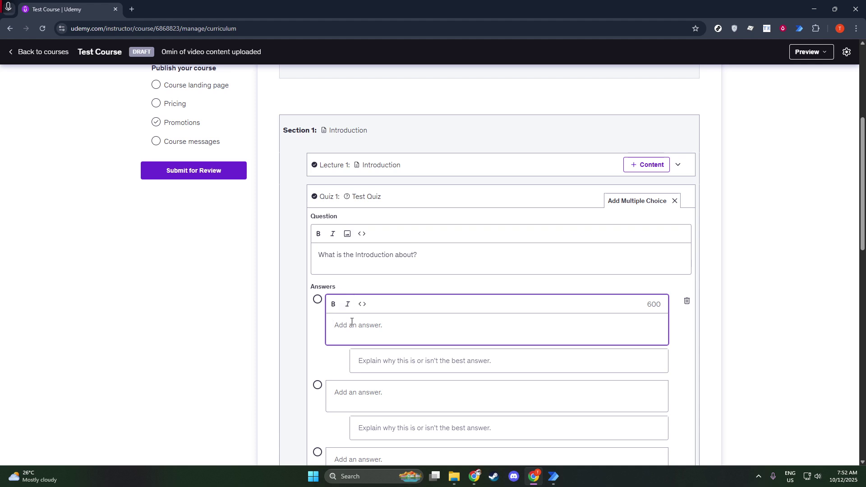
pyautogui.write('Overview t')
pyautogui.press('BackSpace')
pyautogui.write('and introduction for the cou')
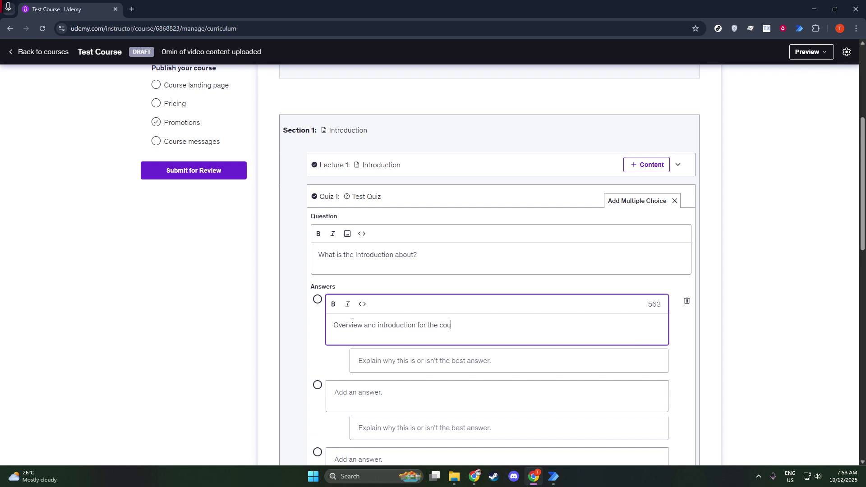
pyautogui.write('rse')
pyautogui.click(317, 300)
pyautogui.scroll(-3, 332, 332)
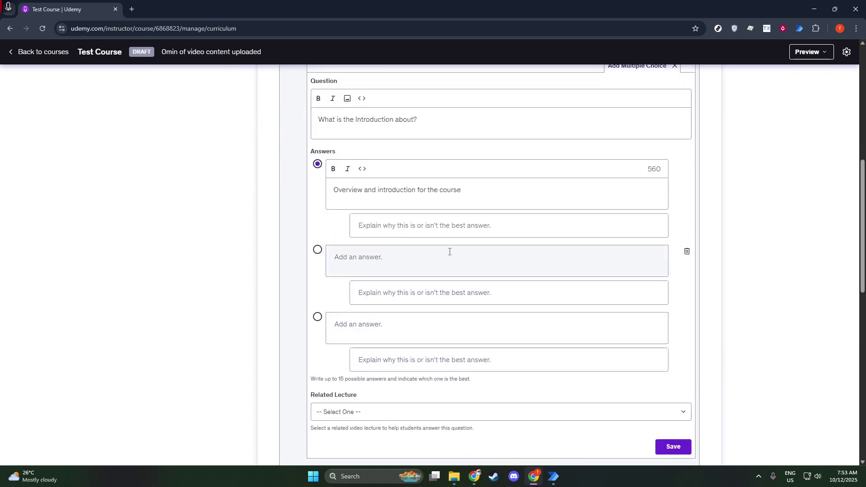
pyautogui.click(451, 228)
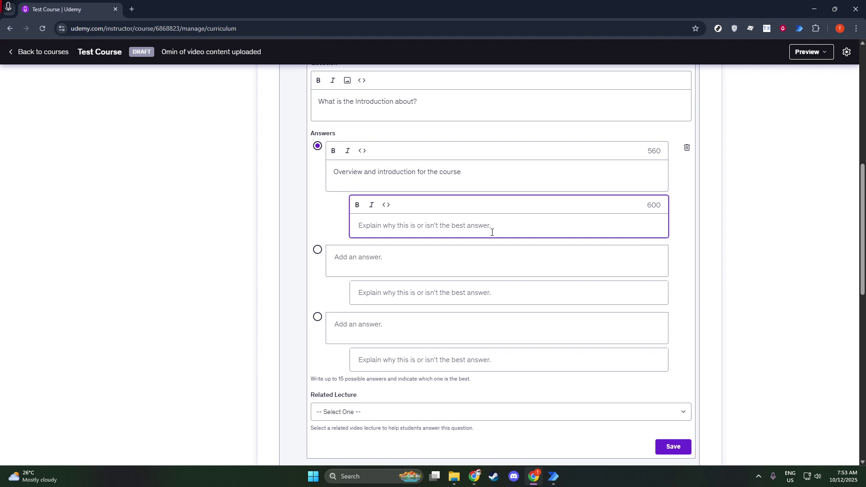
# Step: Enter "Test for new users" as the second answer and begin the third answer with "Intro"
pyautogui.click(343, 258)
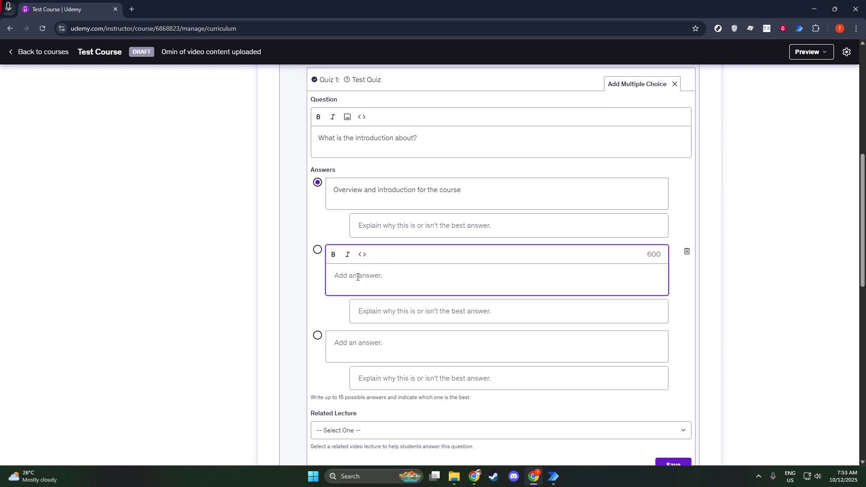
pyautogui.write('Test for new users')
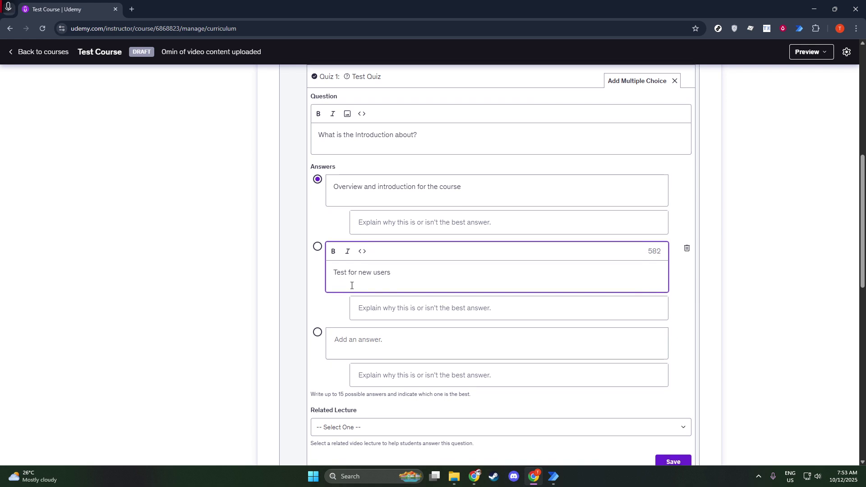
pyautogui.scroll(-2, 370, 266)
pyautogui.click(384, 251)
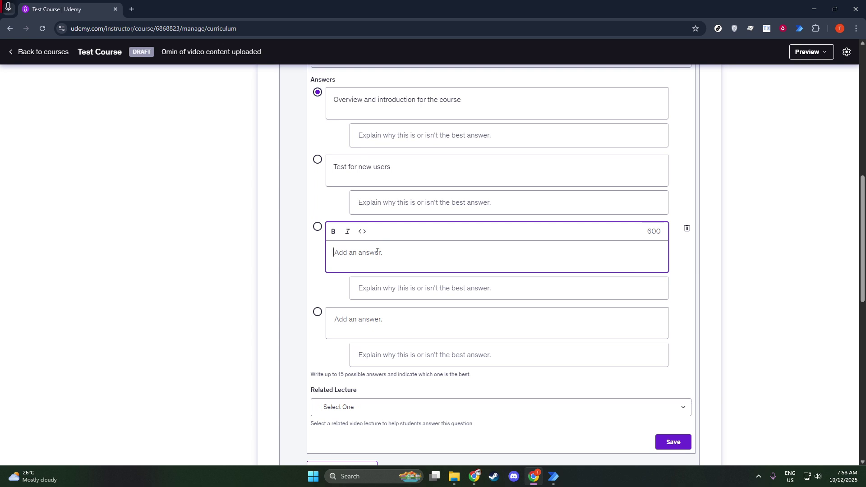
pyautogui.write('Intro')
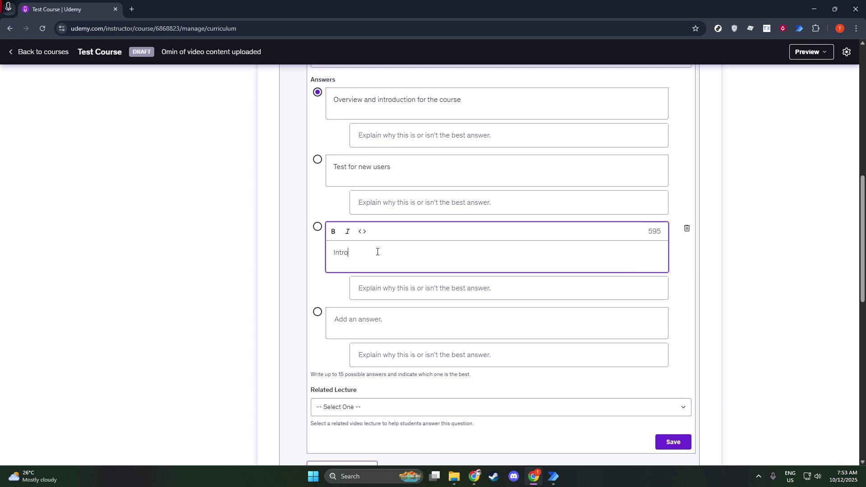